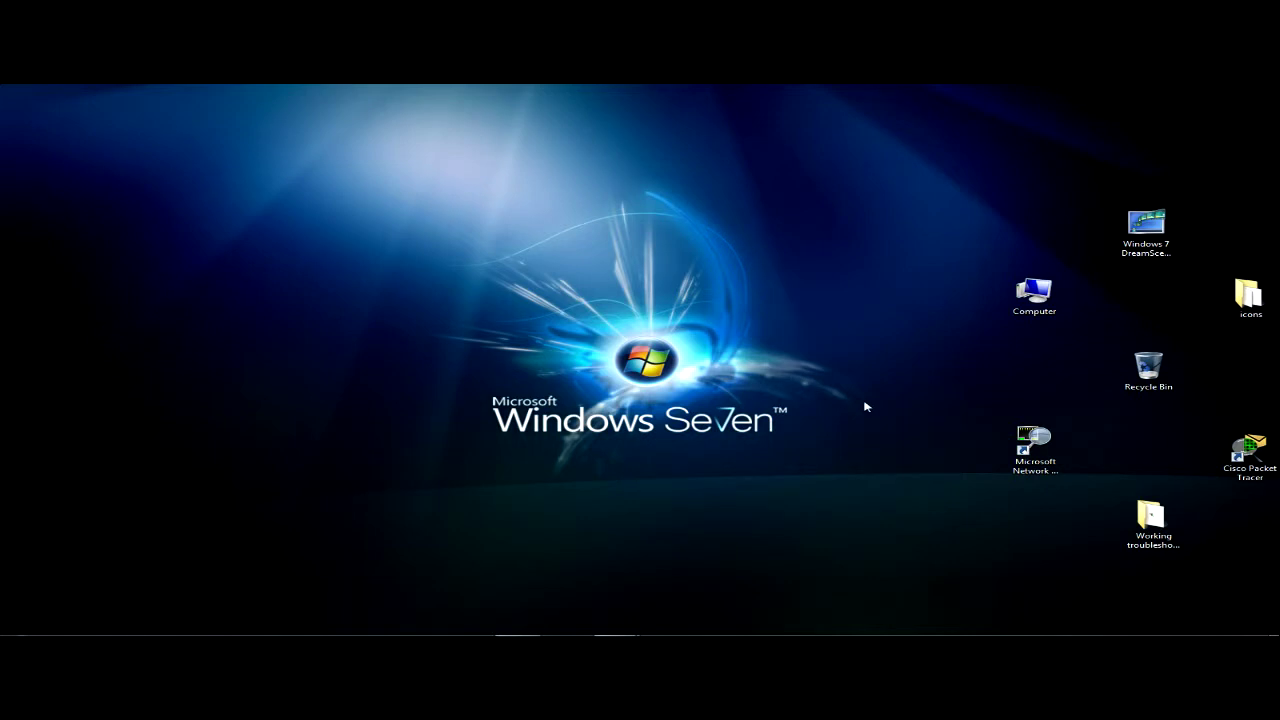
- Examine the DHCP settings on the Qwest modem configuration page, and minimize the browser
mouse_move(624, 629)
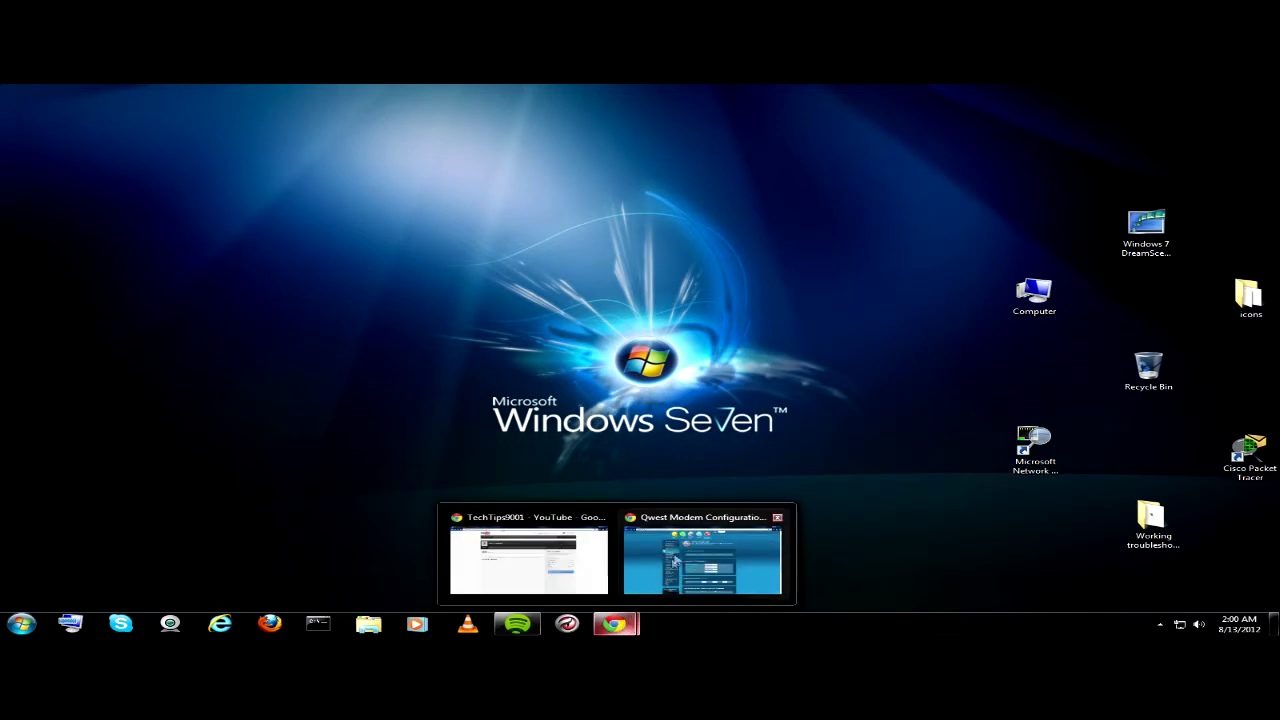
left_click(702, 562)
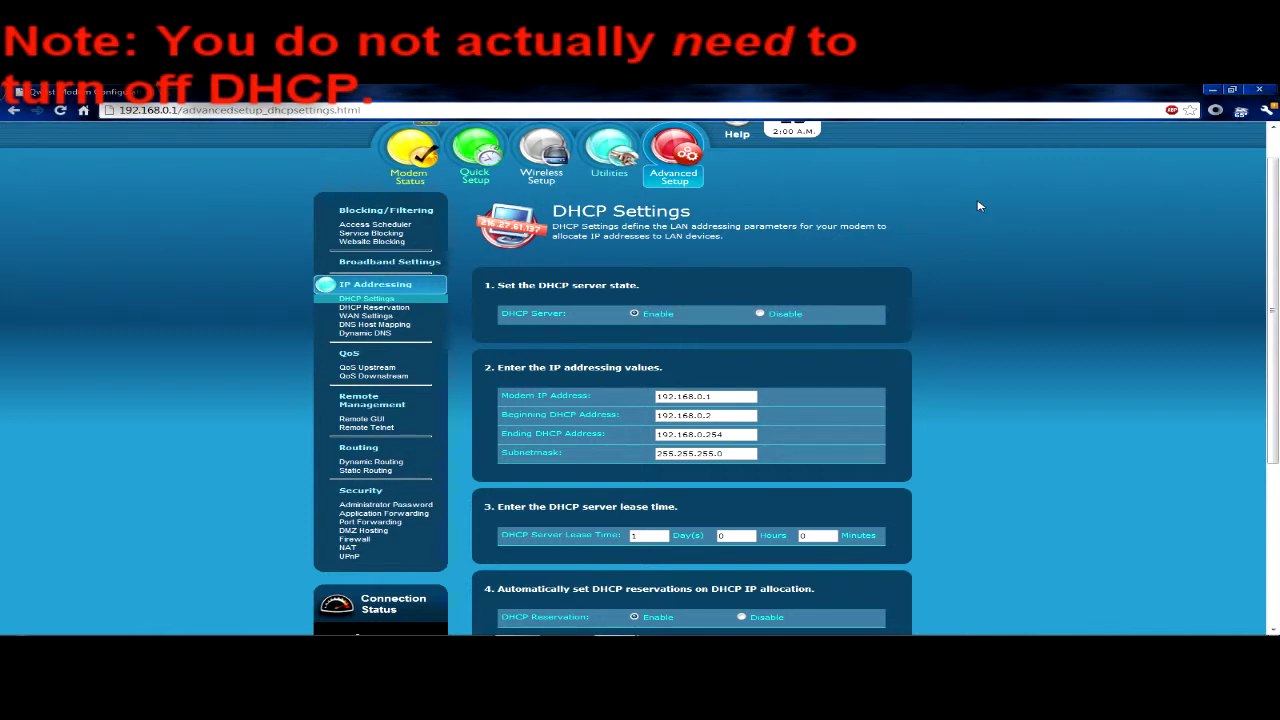
left_click(1224, 90)
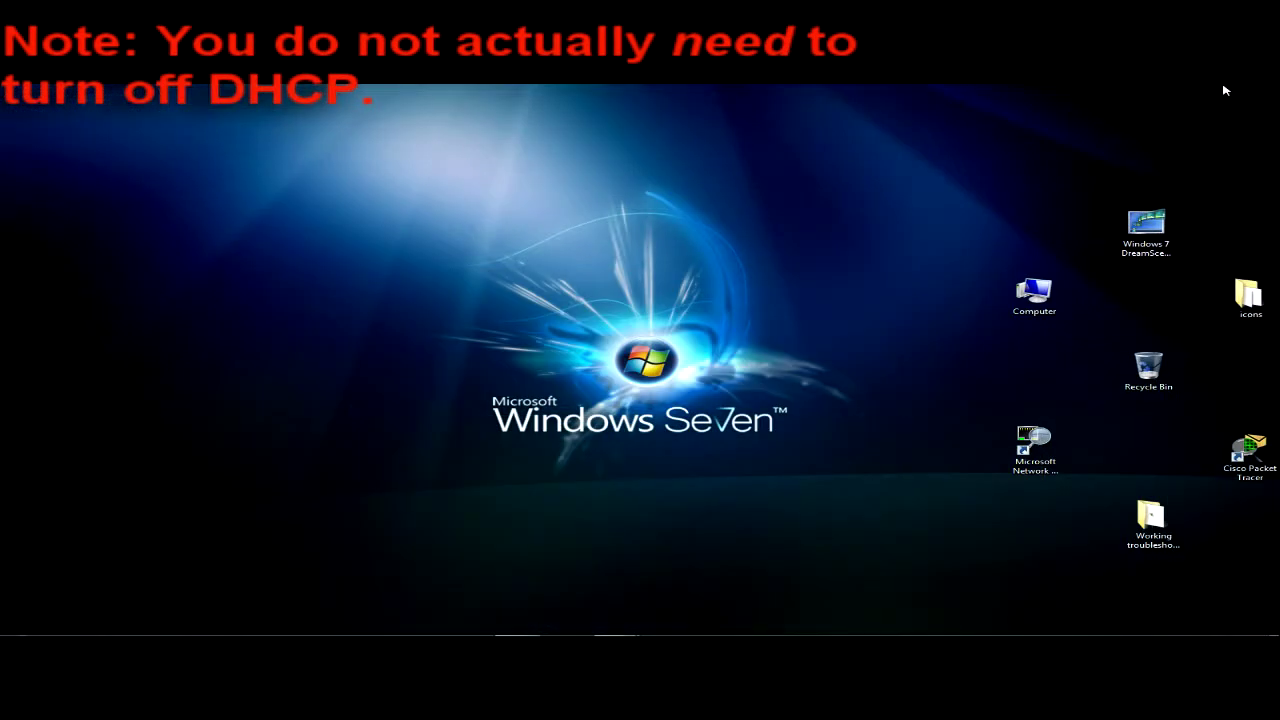
- Open the Local Area Connection status from the Network and Sharing Center, with the Control Panel window minimized behind it
left_click(20, 622)
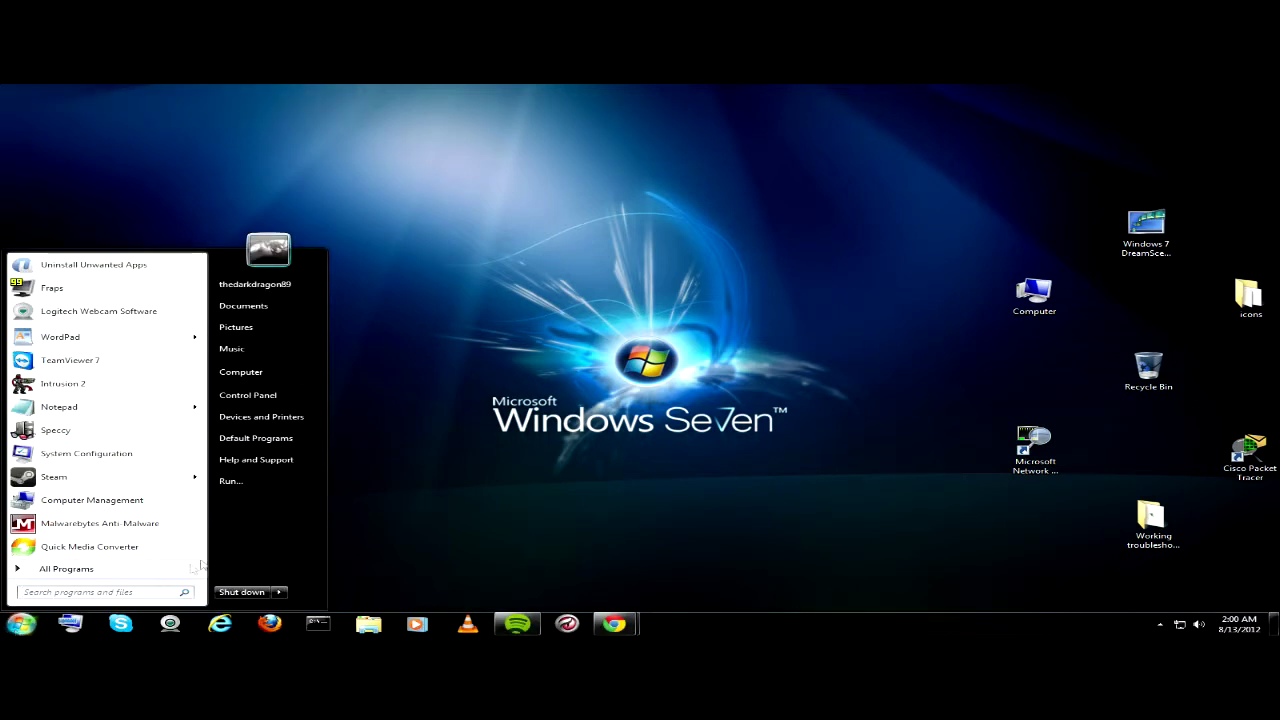
left_click(275, 396)
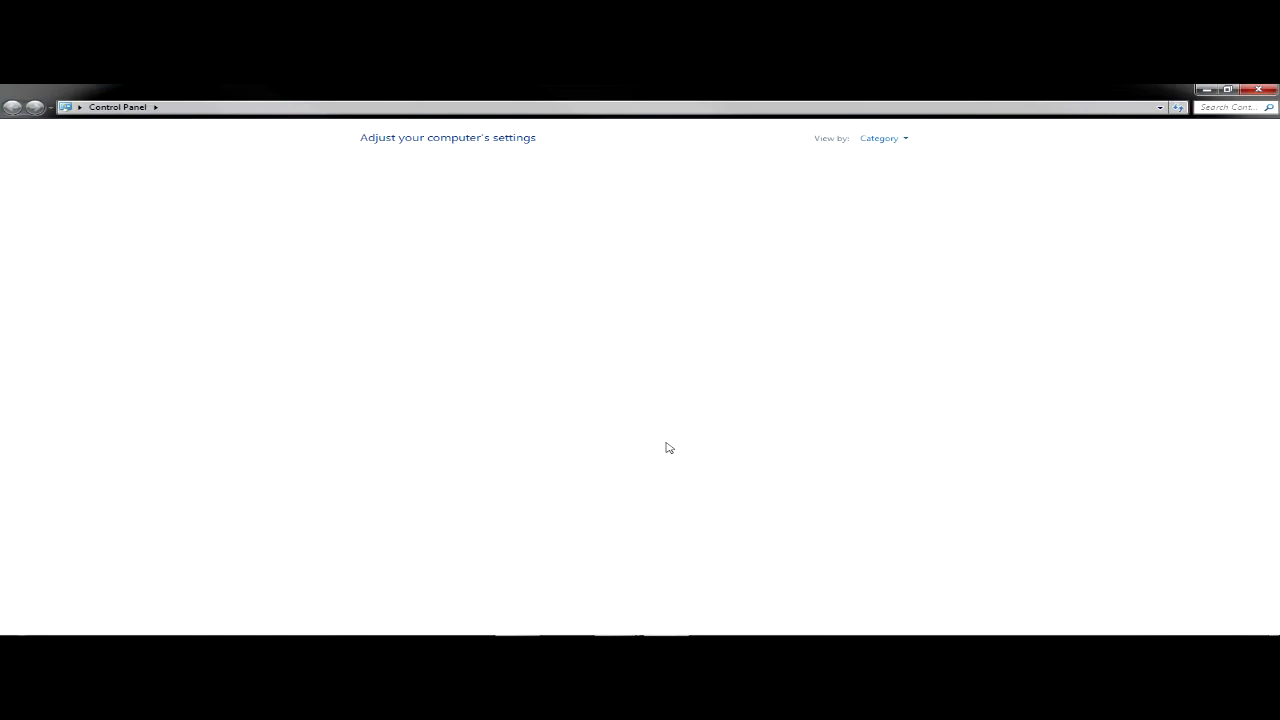
left_click(428, 220)
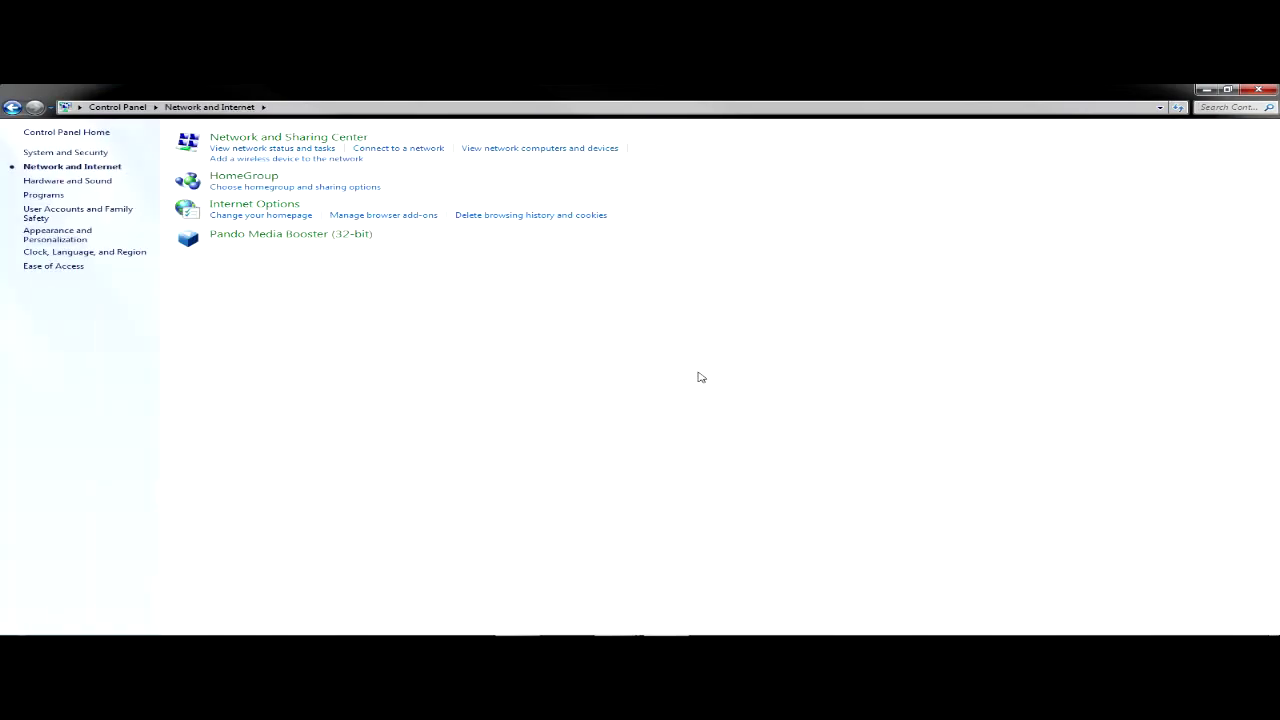
left_click(268, 136)
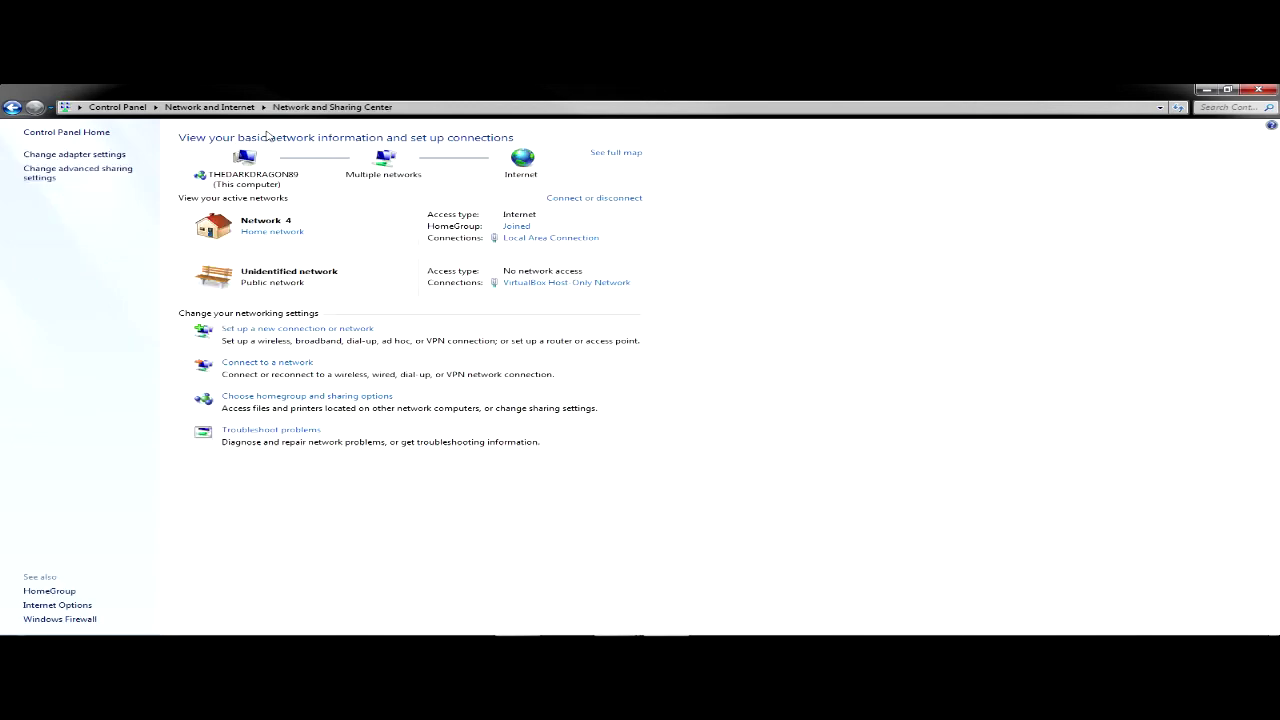
left_click(542, 239)
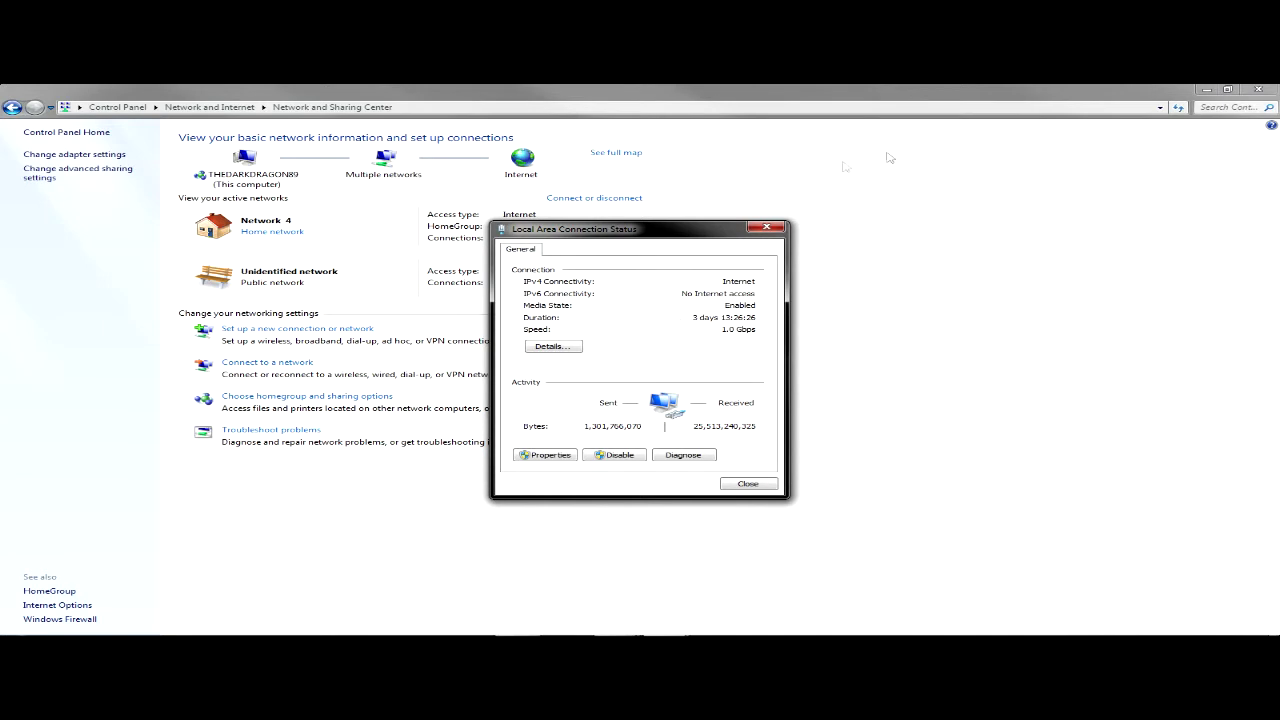
left_click(1207, 89)
left_click_drag(669, 234, 666, 212)
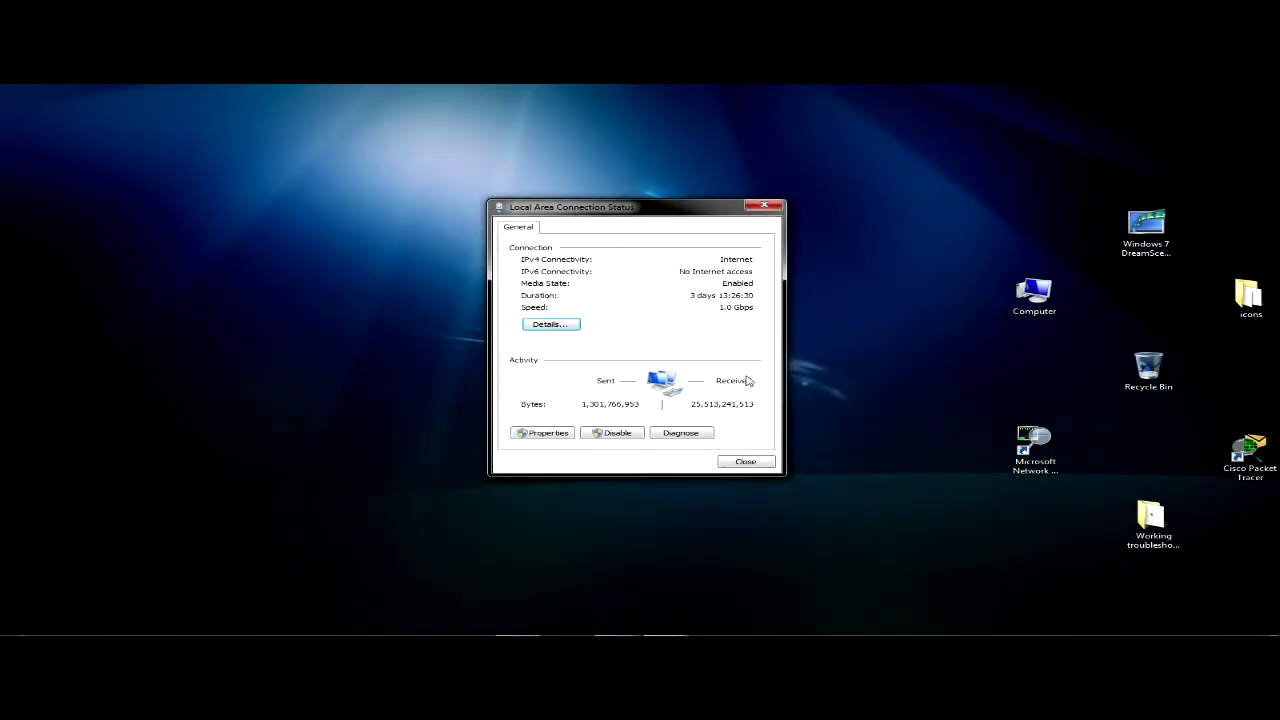
- Open the Internet Protocol Version 4 (TCP/IPv4) properties of the Local Area Connection
left_click(560, 433)
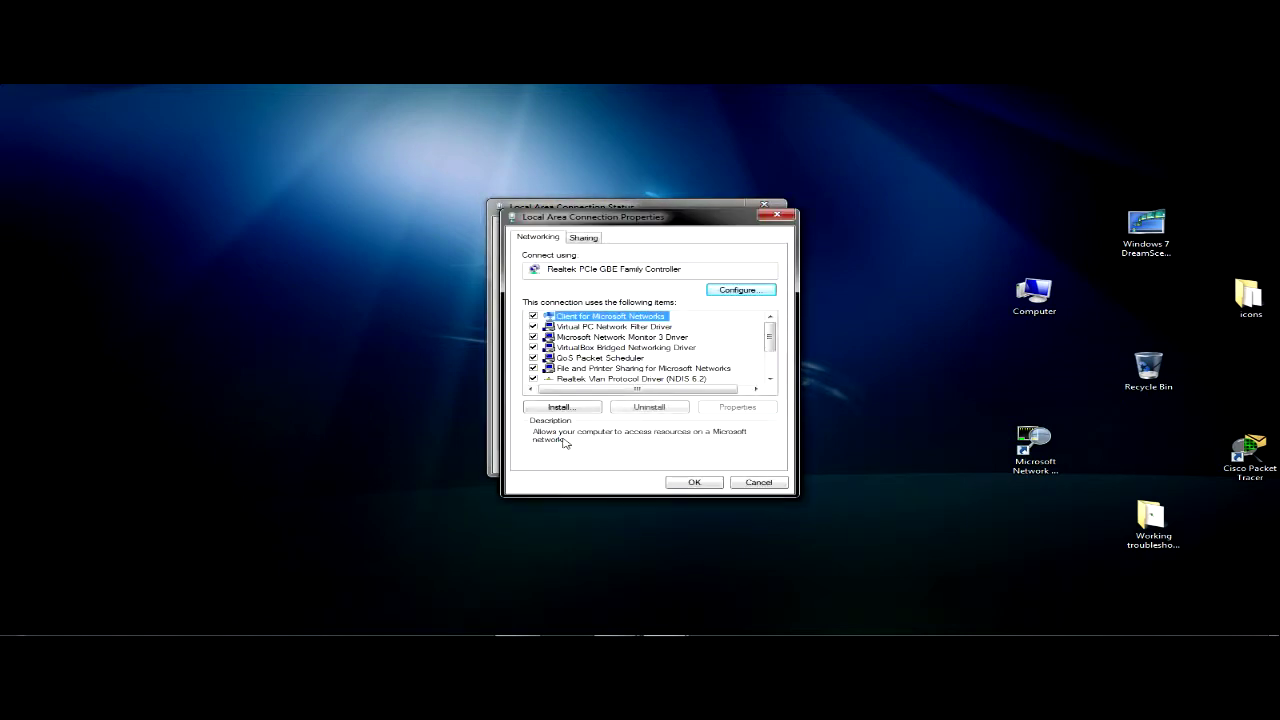
scroll(770, 335, "down", 2)
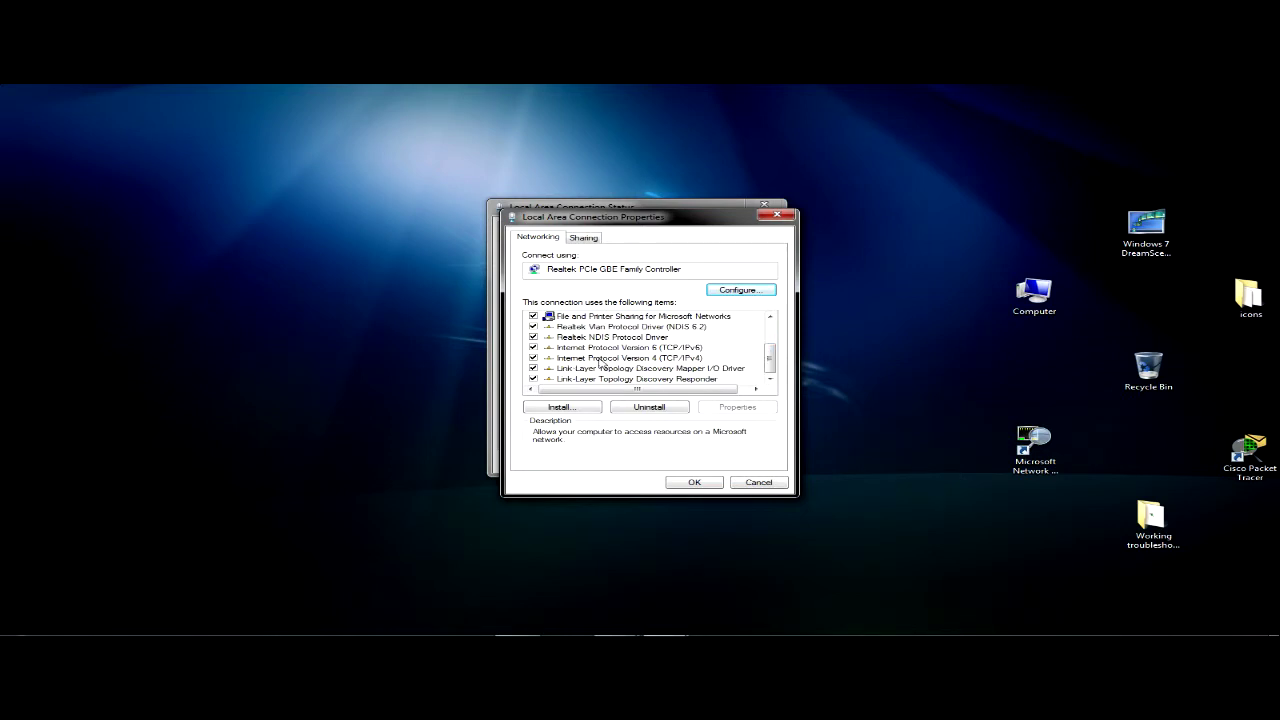
left_click(600, 362)
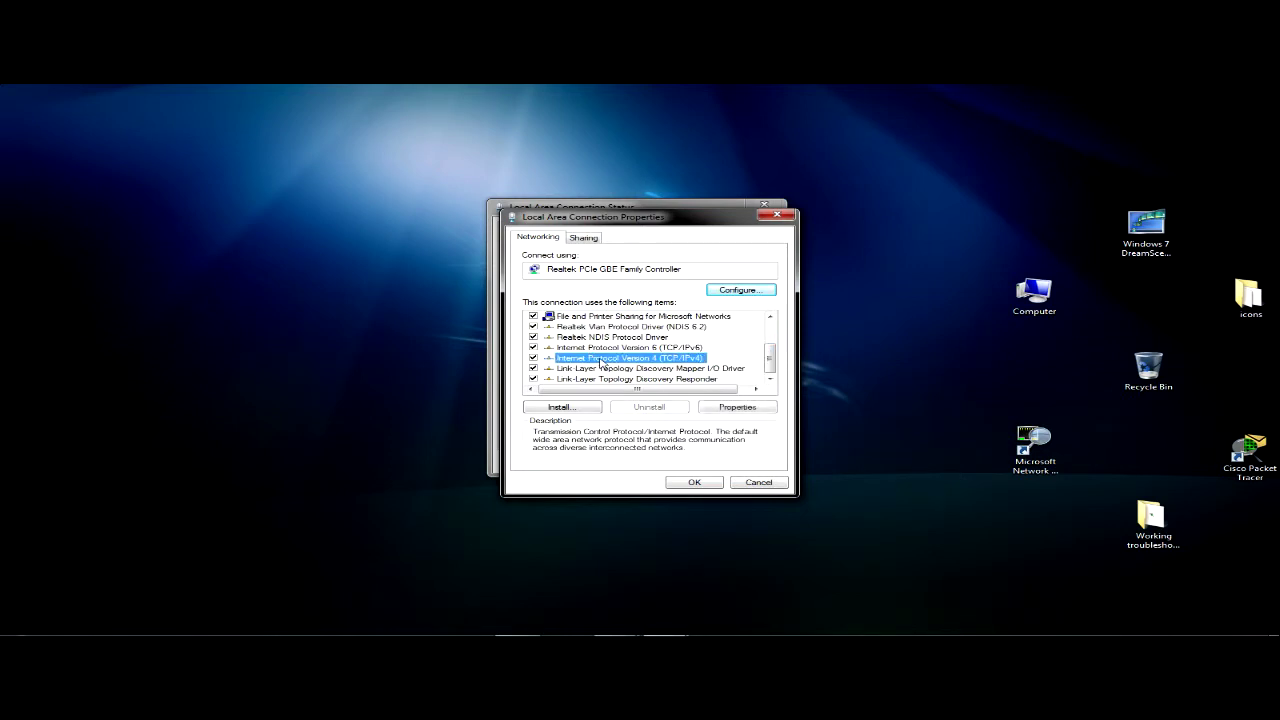
left_click(737, 407)
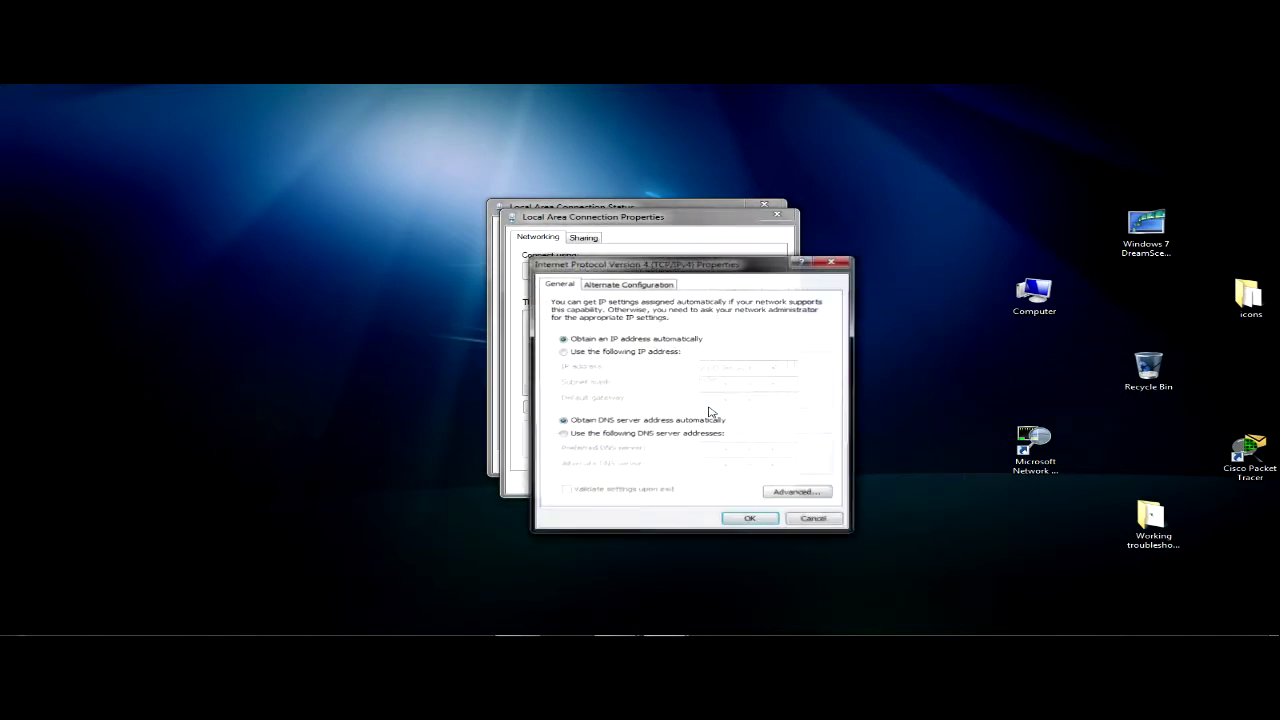
- Assign IPv4 settings manually with a 192.168 IP address, a 192.168.0 gateway, preferred DNS 8.8.8.8 and alternate DNS 4.4.4.4
left_click(676, 353)
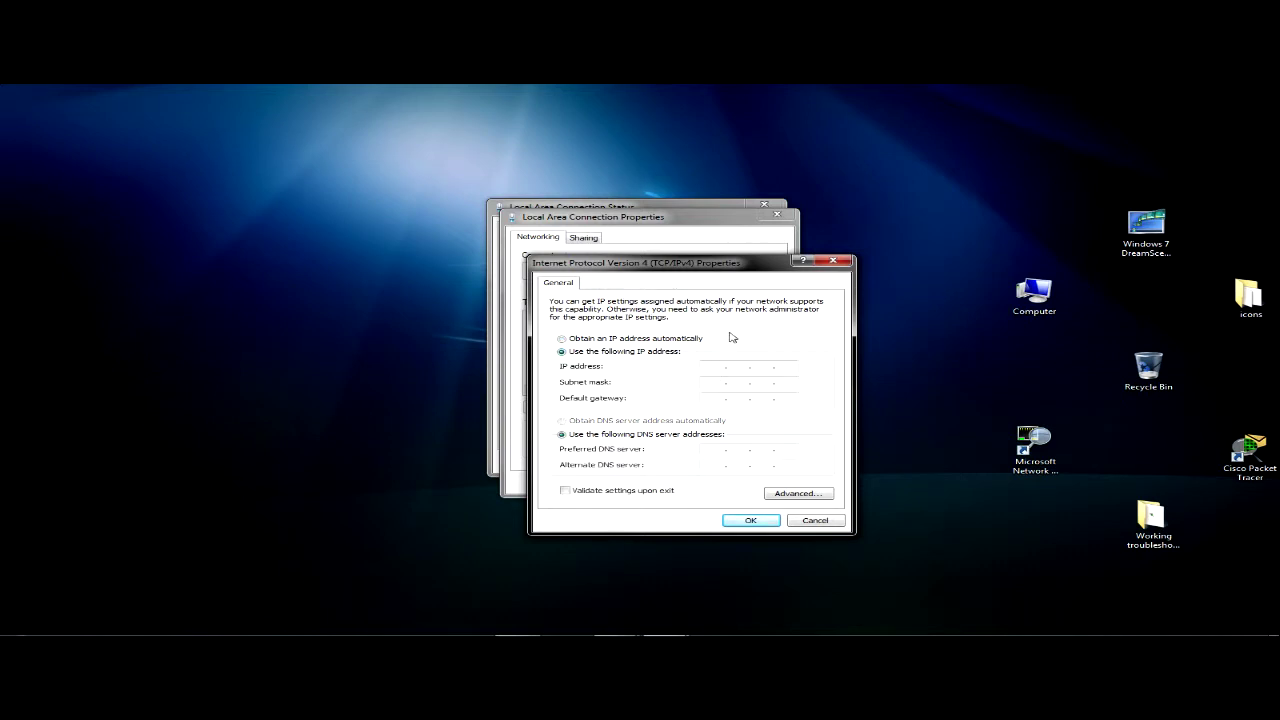
type("192.168")
double_click(712, 366)
left_click(800, 370)
key("Tab")
key("Tab")
type("192 . 168 . 0")
type("84.4.4.4")
- Set IPv4 to obtain the IP and DNS server addresses automatically, and close the connection dialogs and the Control Panel window
left_click(616, 339)
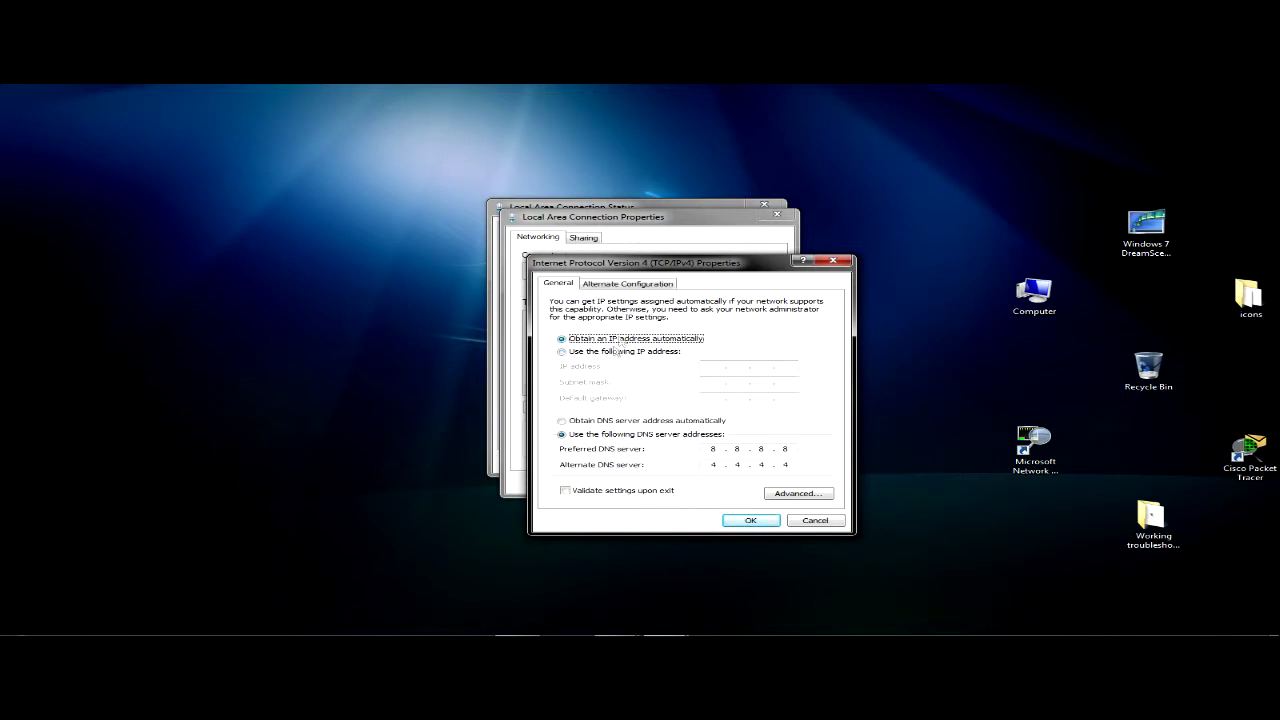
left_click(647, 422)
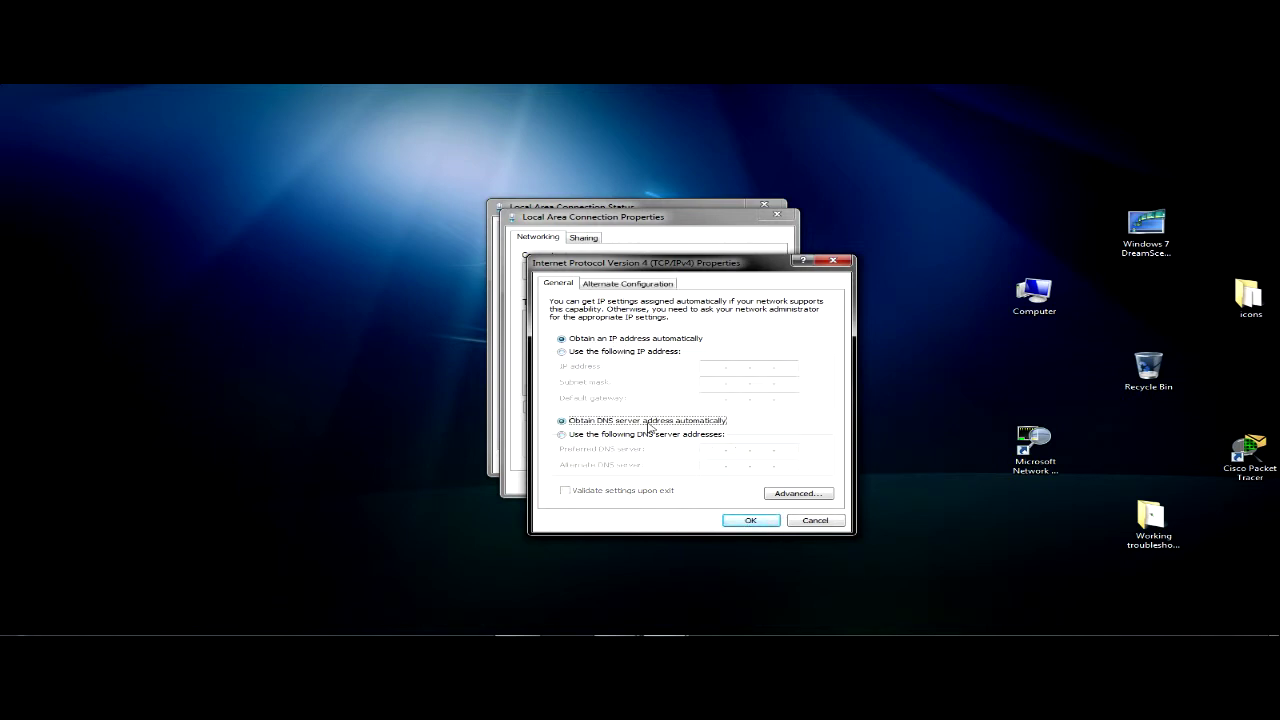
left_click(750, 521)
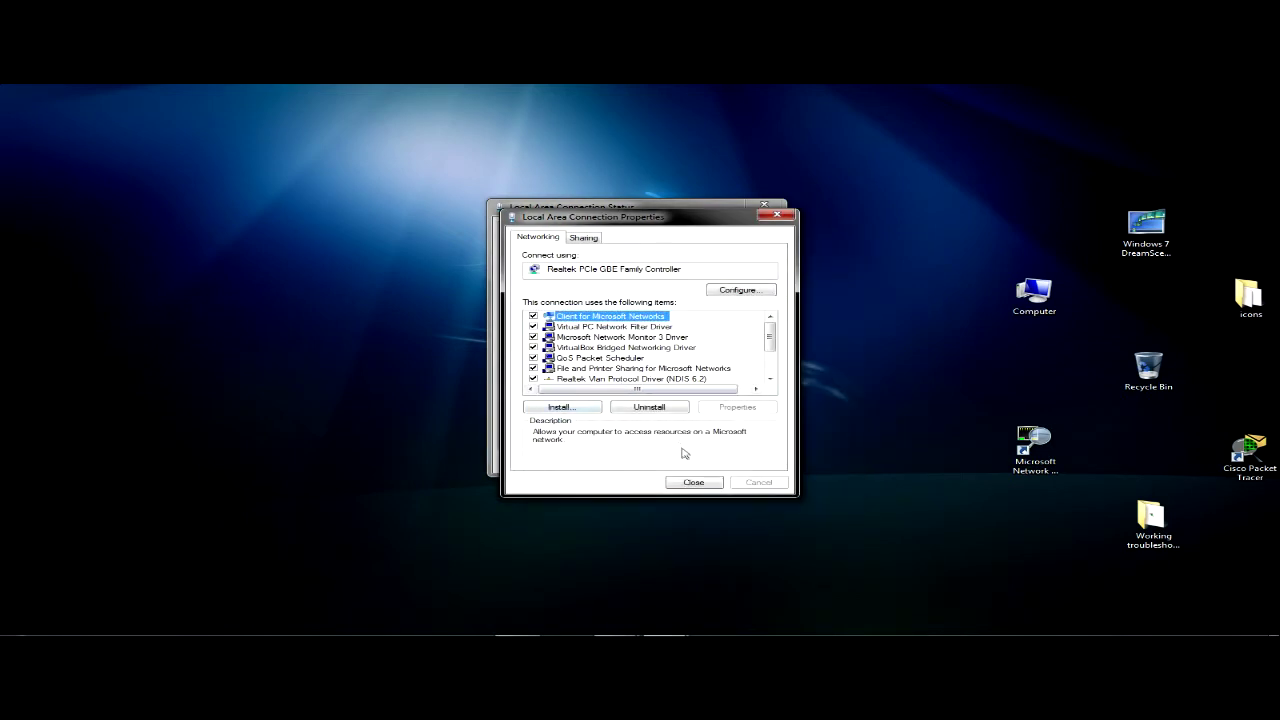
left_click(695, 483)
left_click(762, 462)
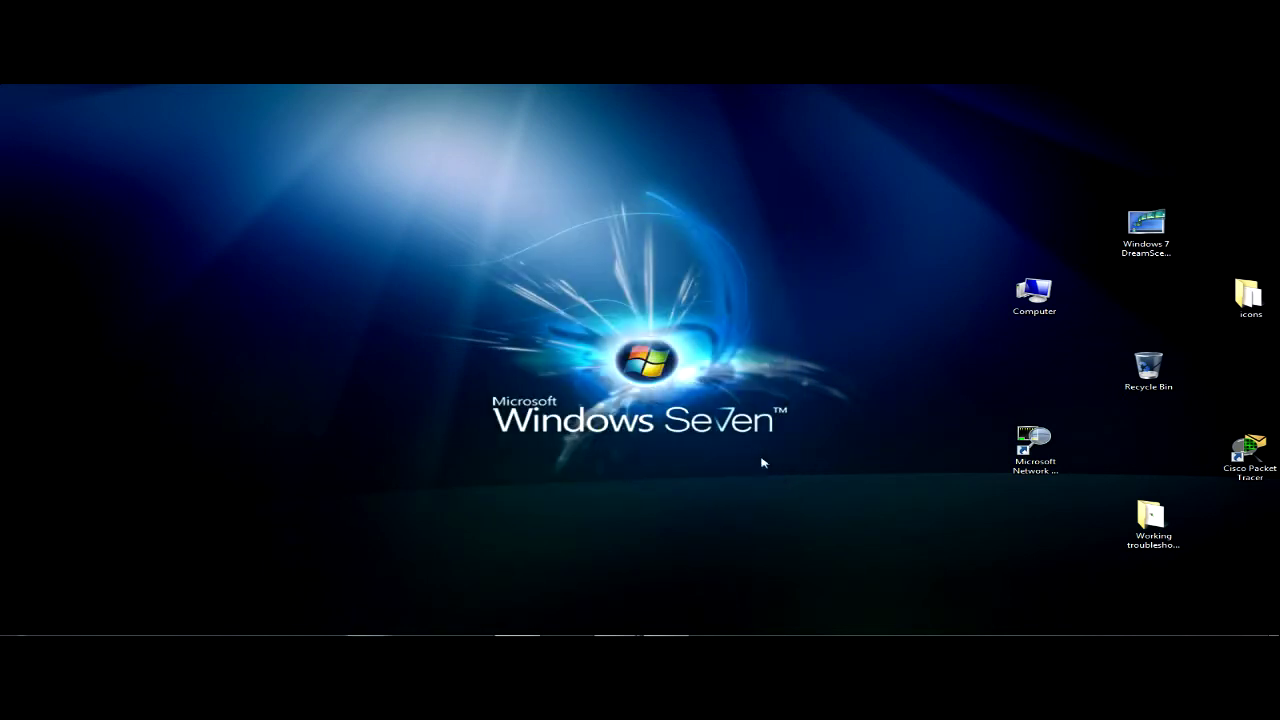
right_click(665, 624)
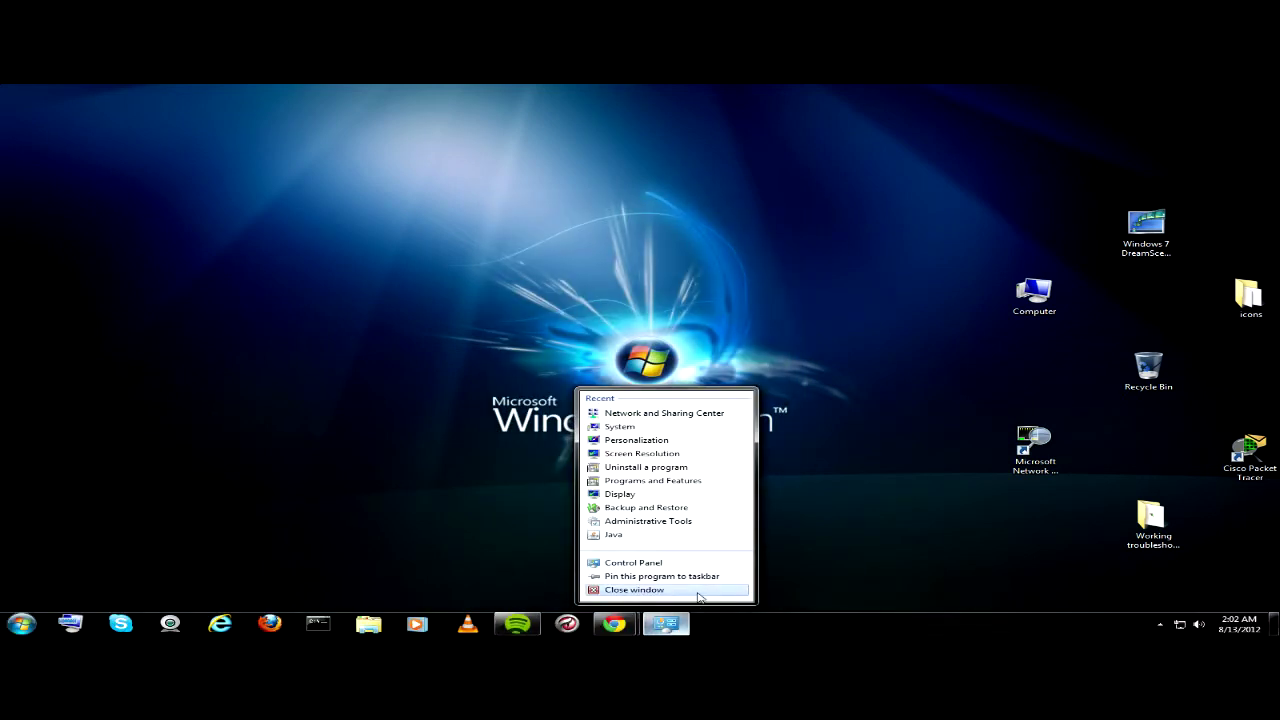
left_click(700, 598)
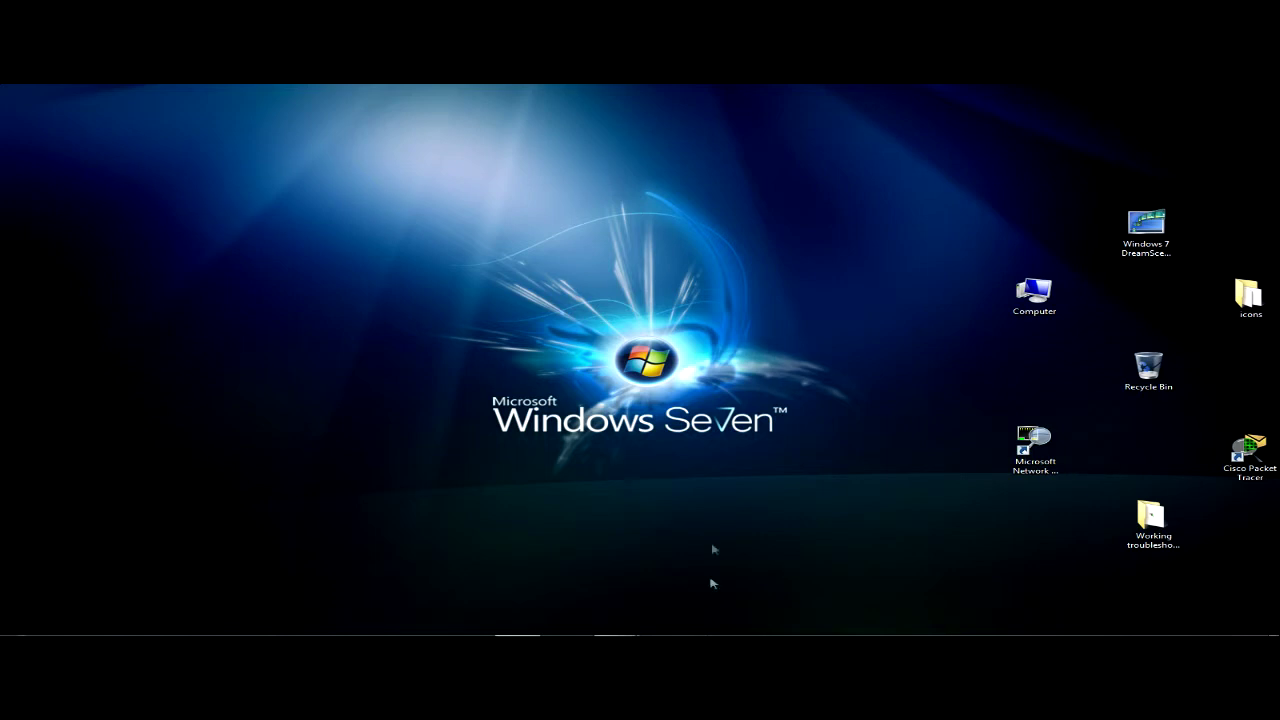
- Turn off auto-hide for the taskbar and apply the change
mouse_move(713, 633)
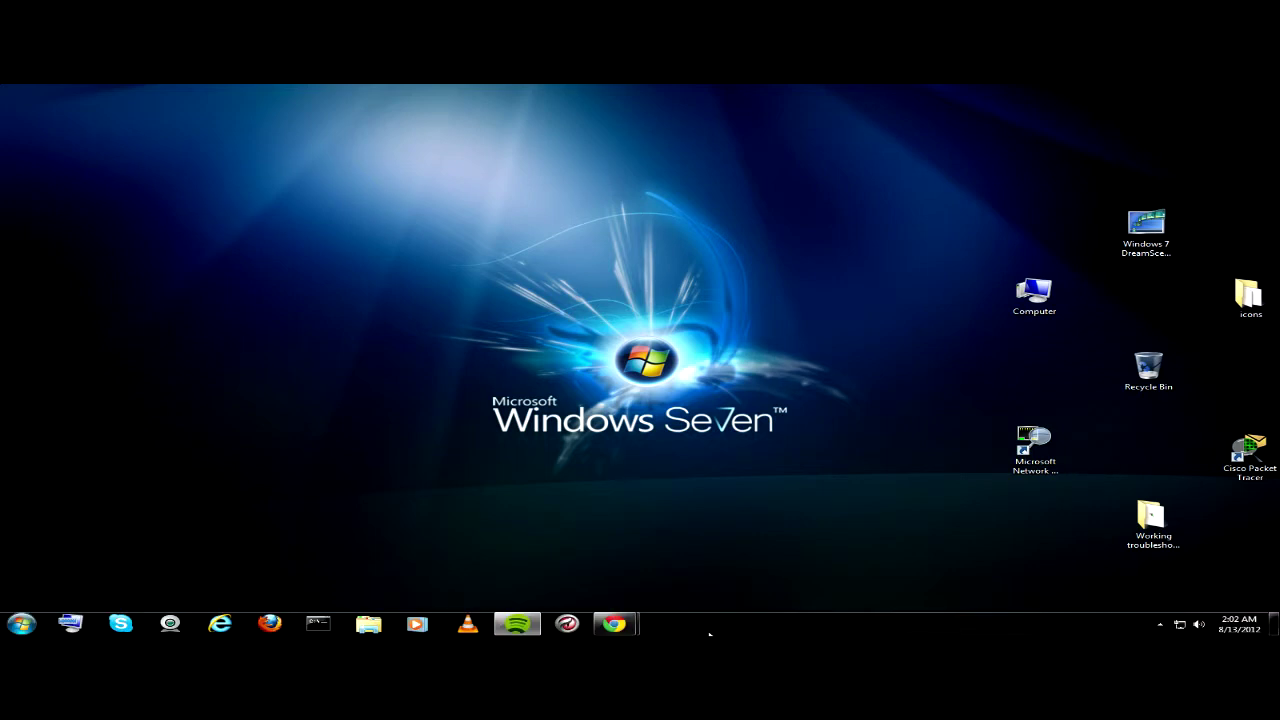
right_click(710, 633)
left_click(735, 622)
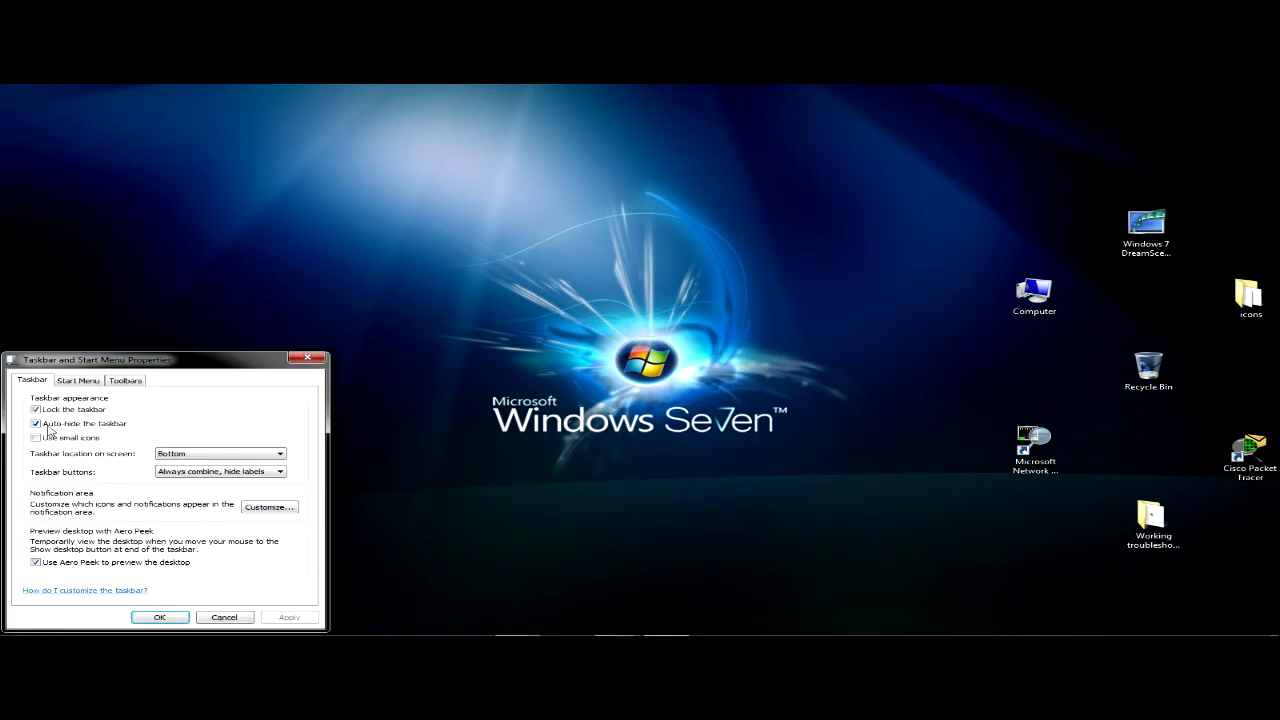
left_click(48, 428)
left_click(289, 617)
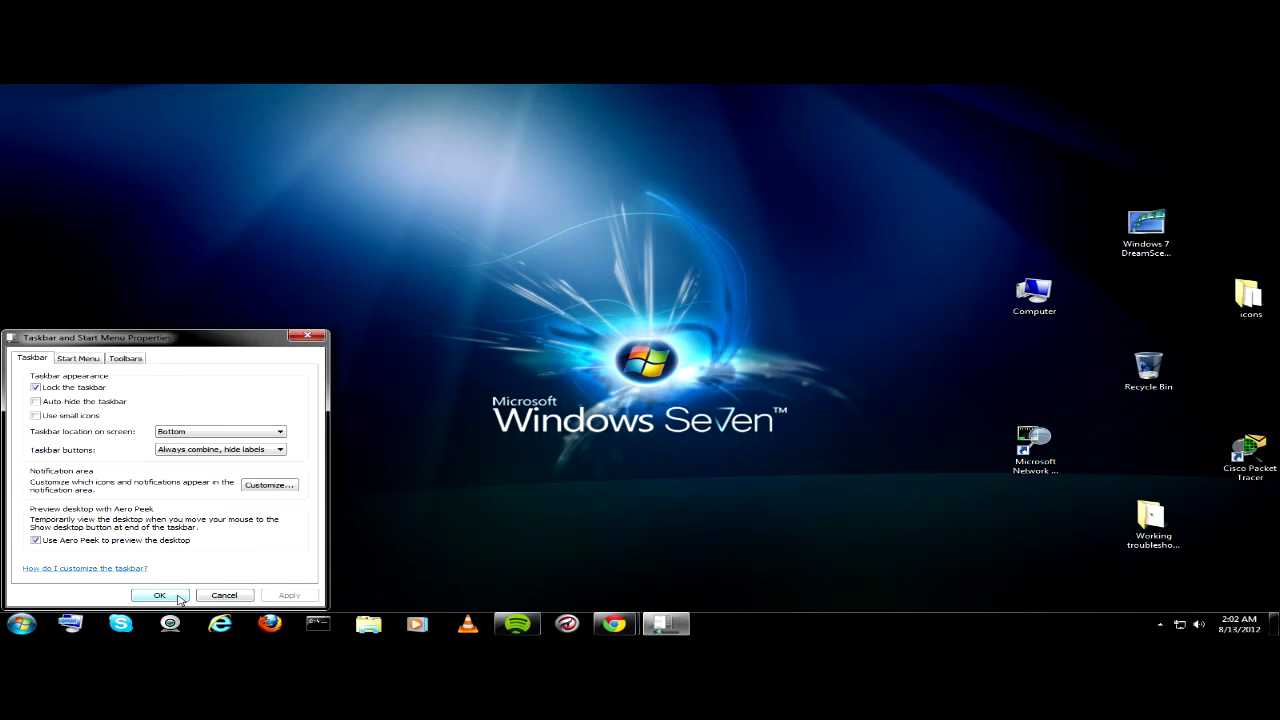
- Turn auto-hide for the taskbar back on and close its properties
left_click(36, 401)
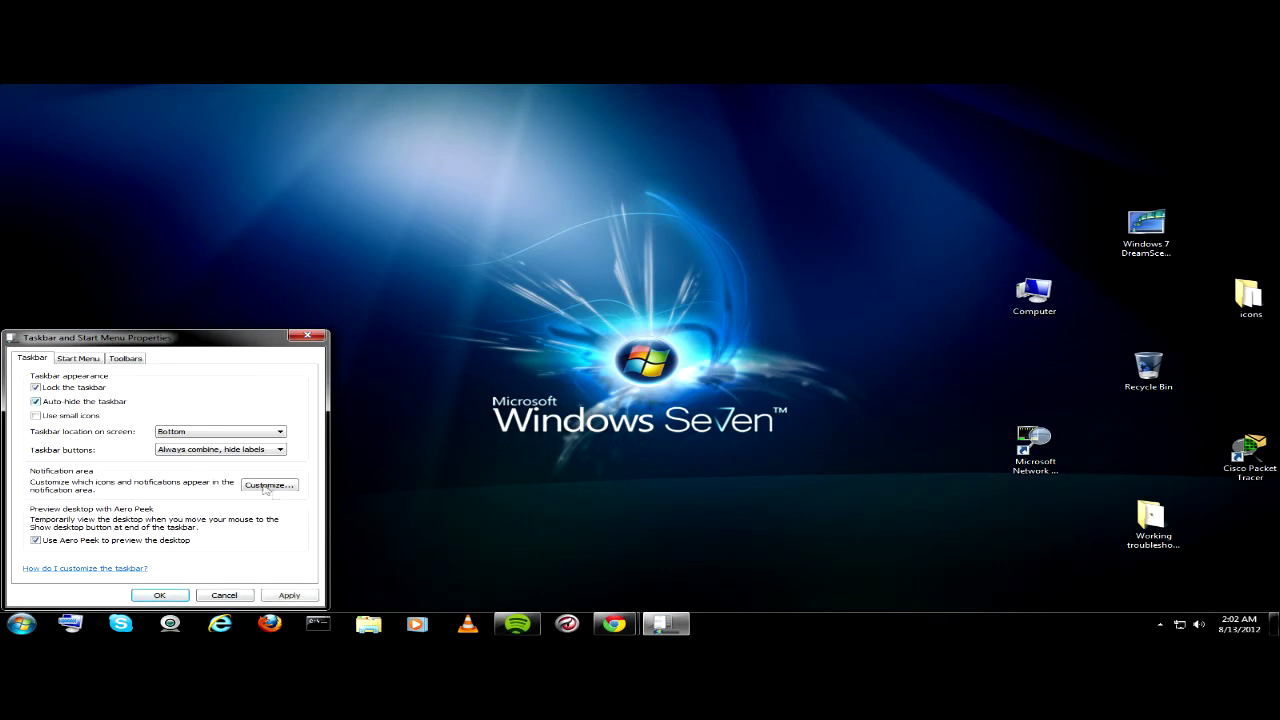
left_click(289, 595)
left_click(160, 595)
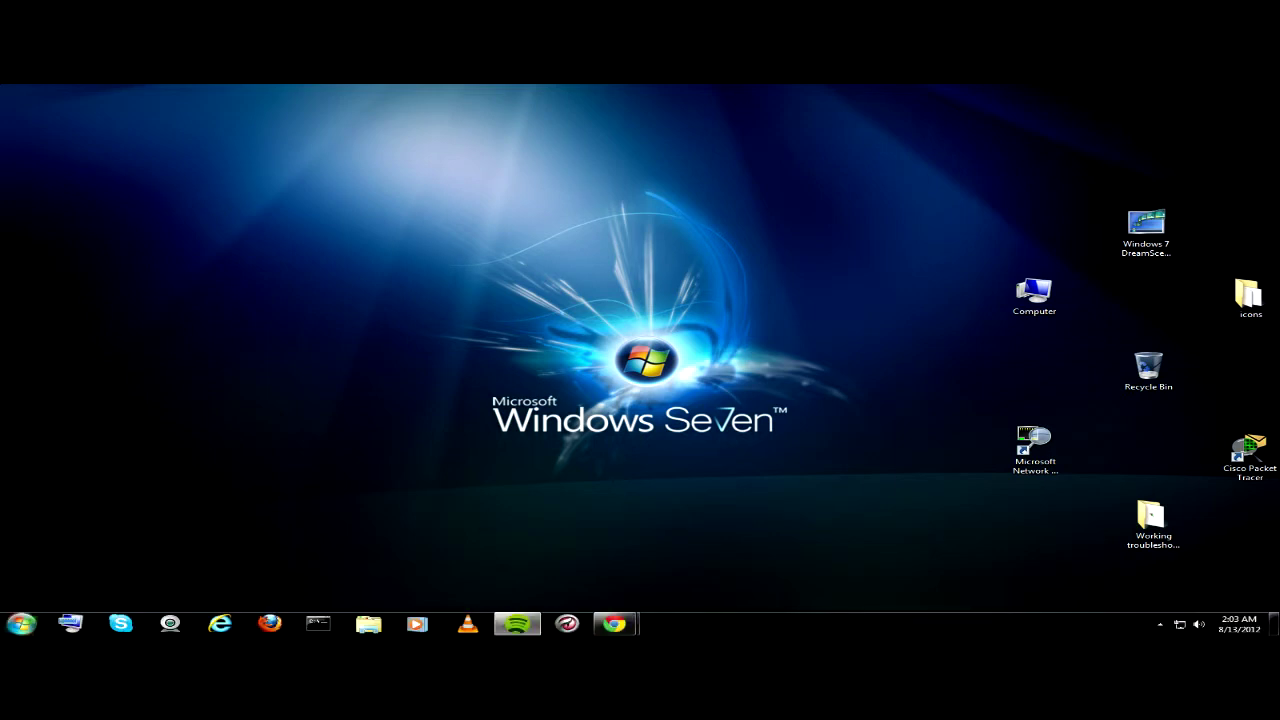
- Reopen the Local Area Connection status through Network and Internet, and minimize the Network and Sharing Center window
left_click(30, 626)
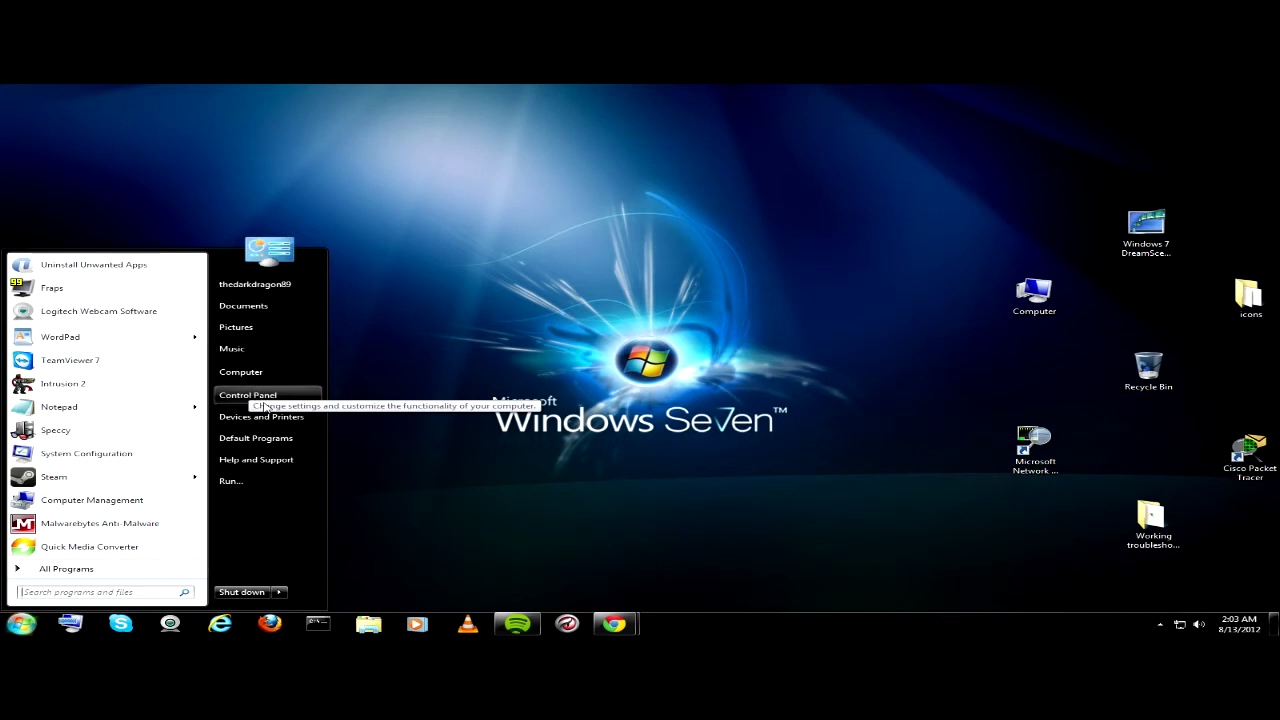
left_click(264, 404)
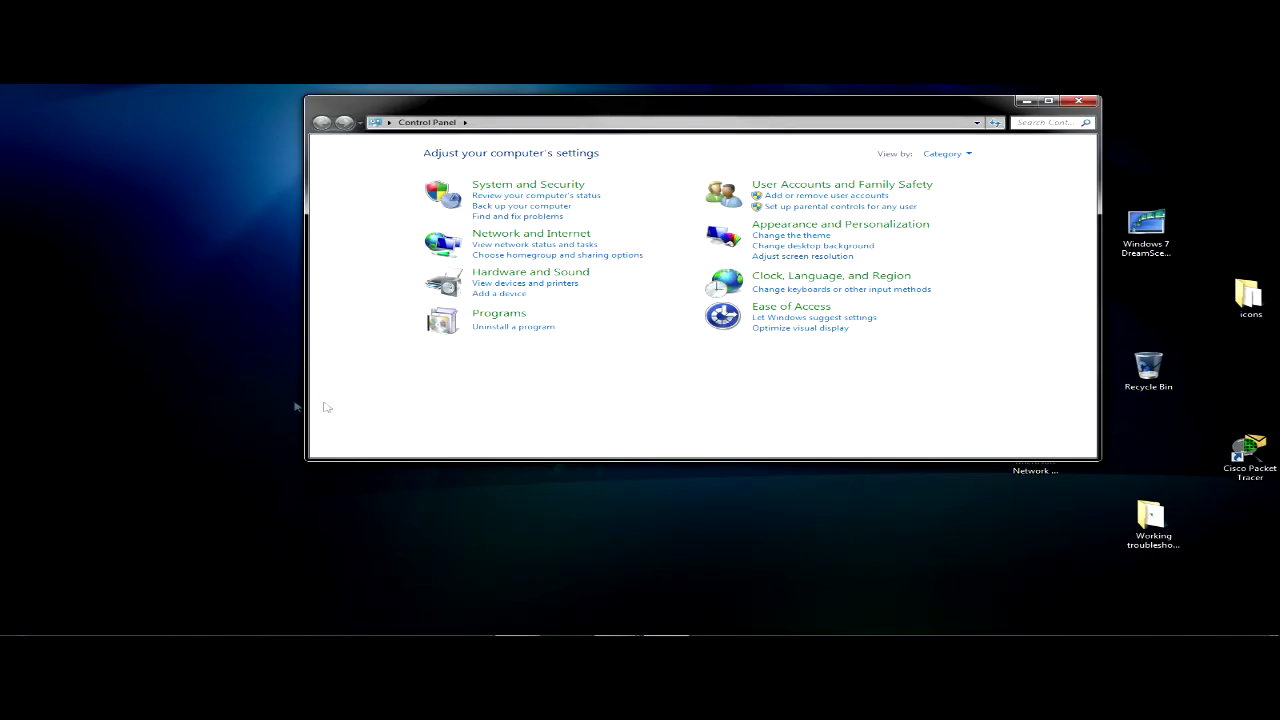
left_click(552, 238)
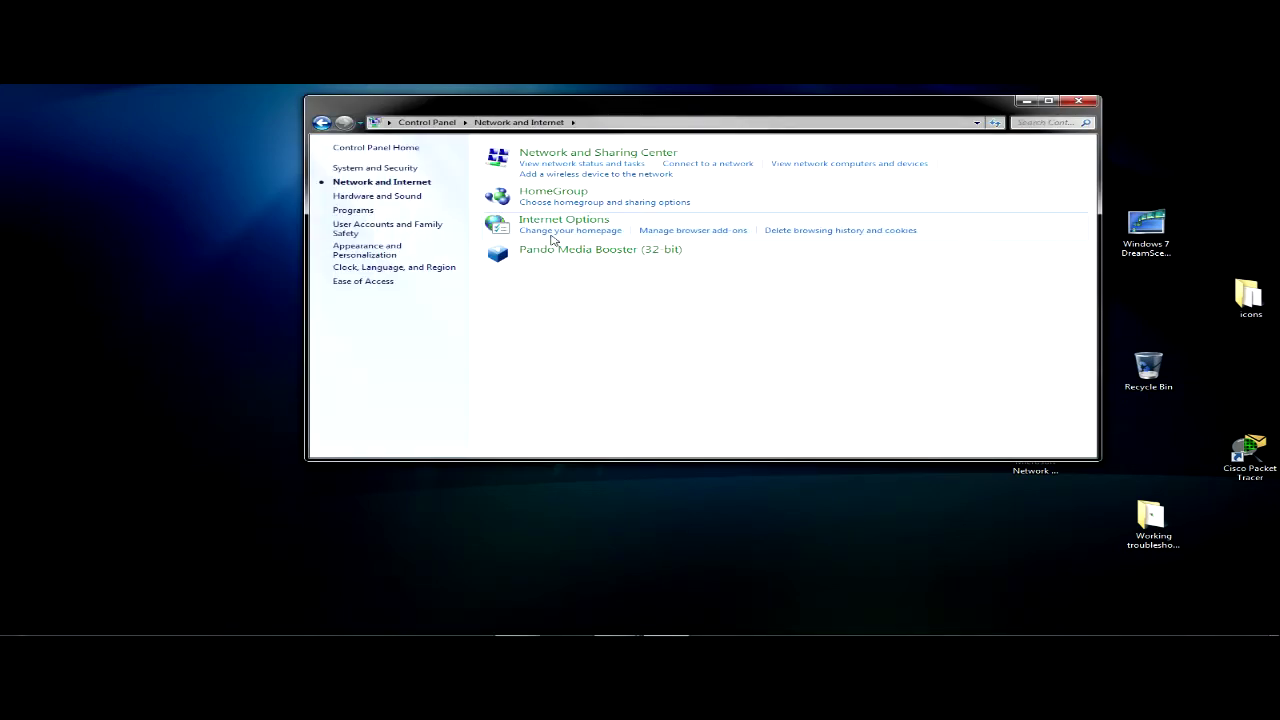
left_click(558, 156)
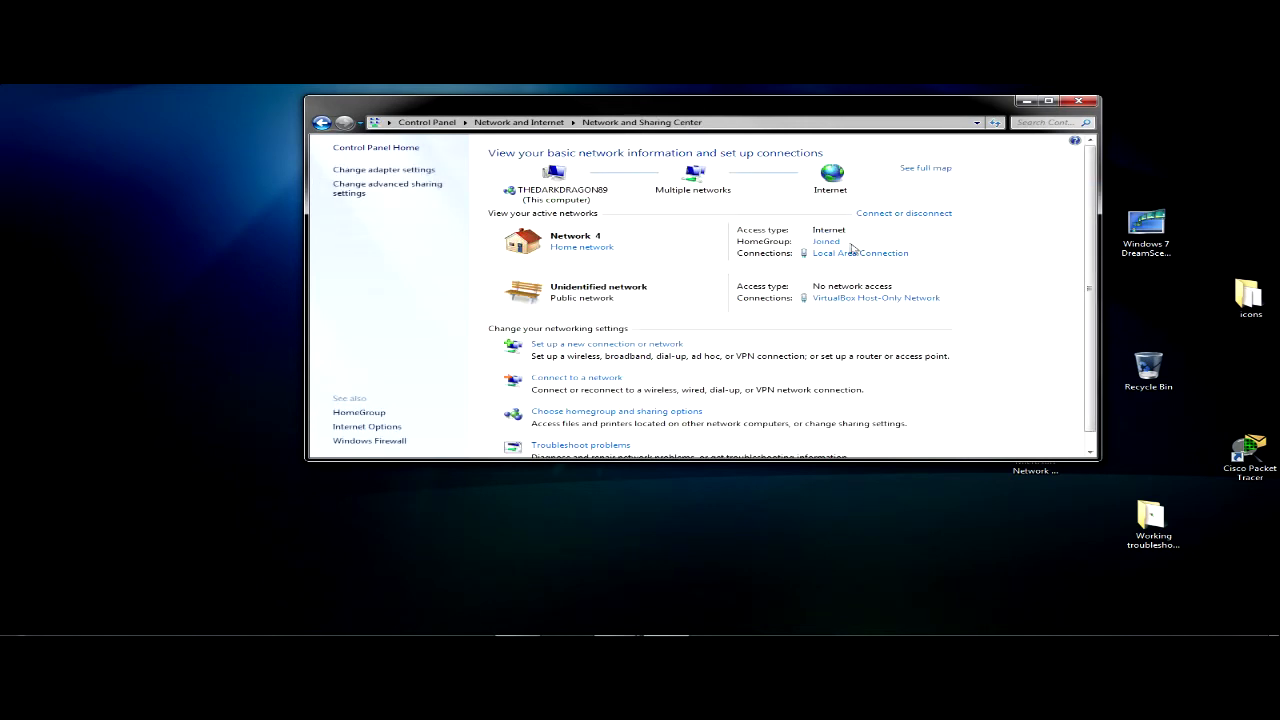
left_click(866, 255)
left_click(1026, 101)
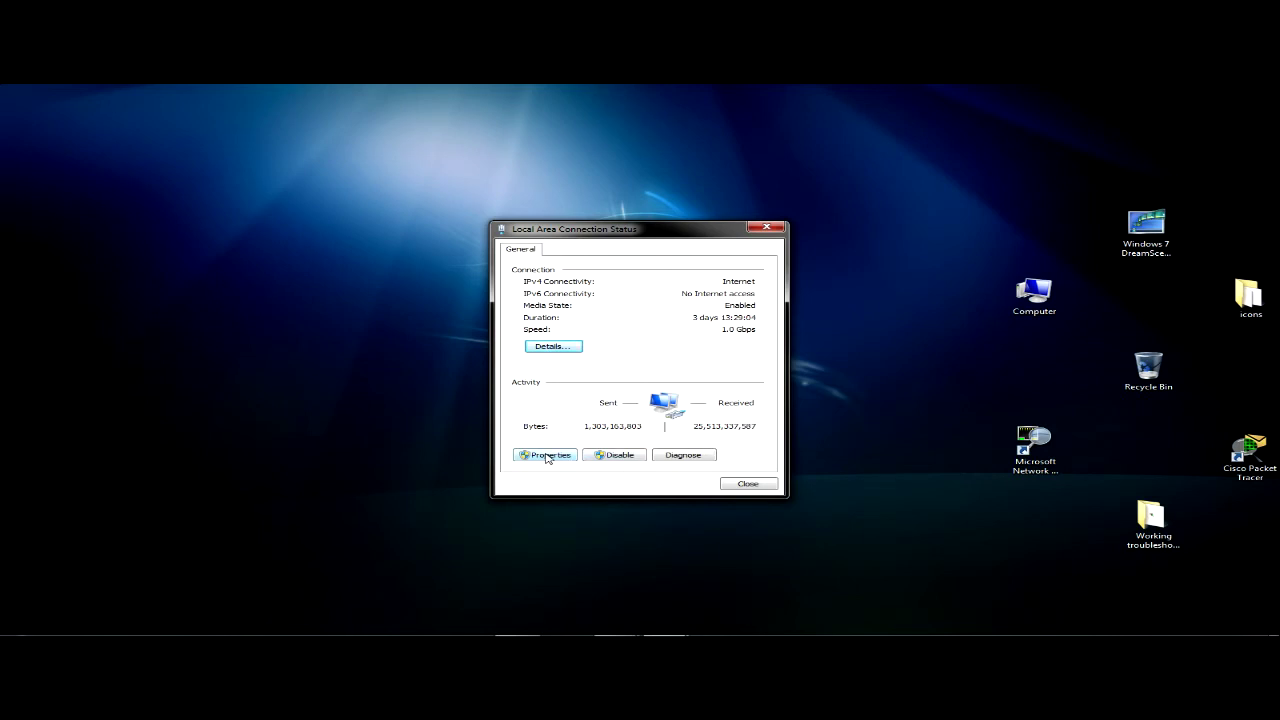
- Open the connection's properties and bring up its Internet Protocol Version 4 (TCP/IPv4) settings
left_click(547, 456)
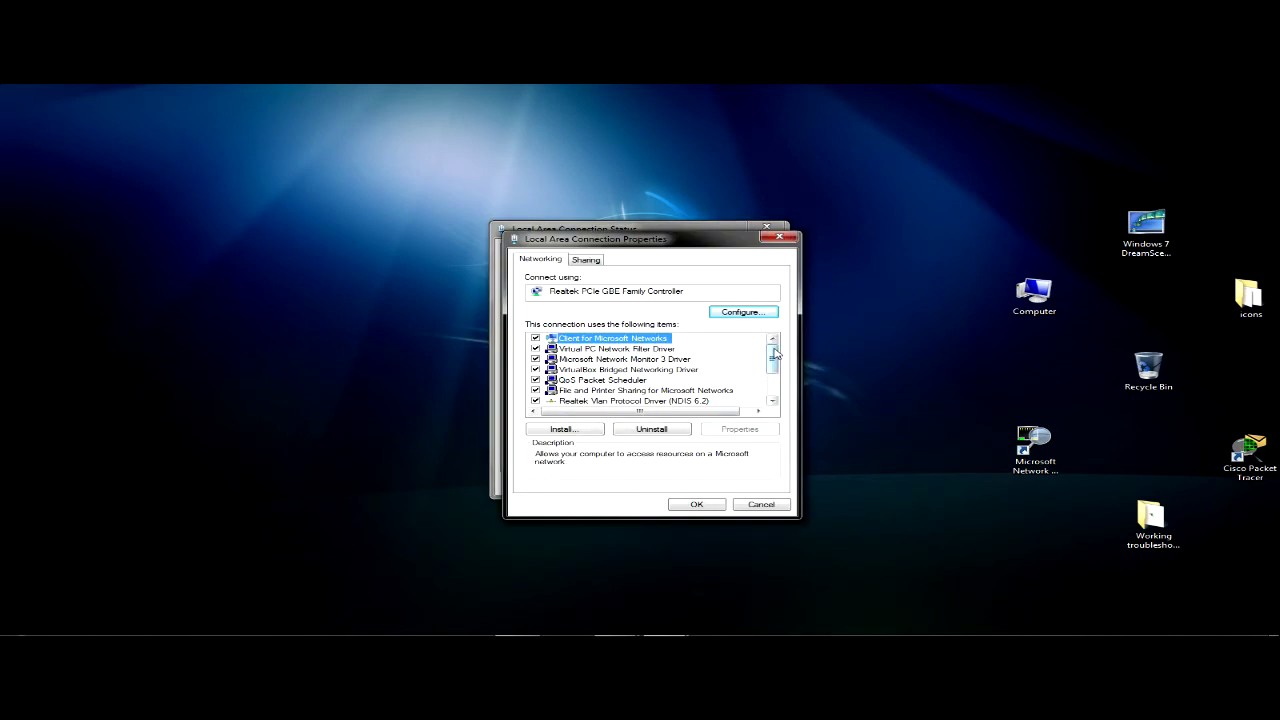
left_click_drag(775, 353, 776, 368)
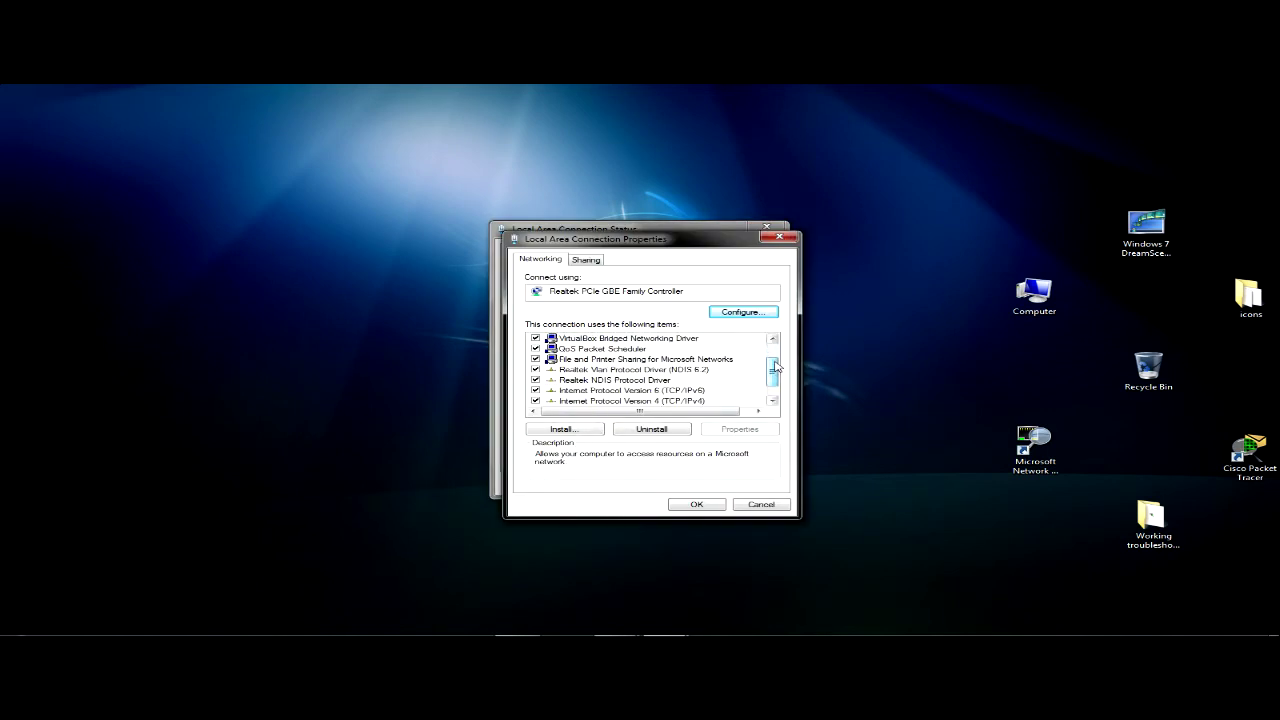
left_click(640, 402)
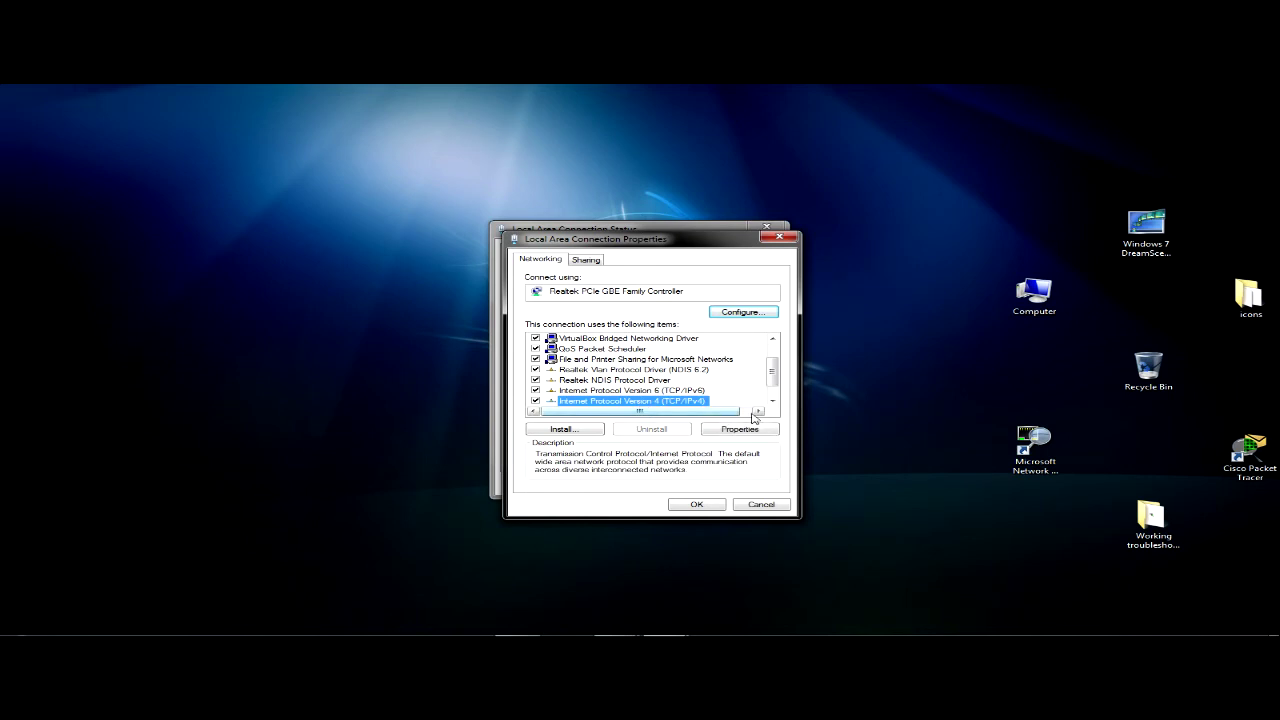
left_click(773, 400)
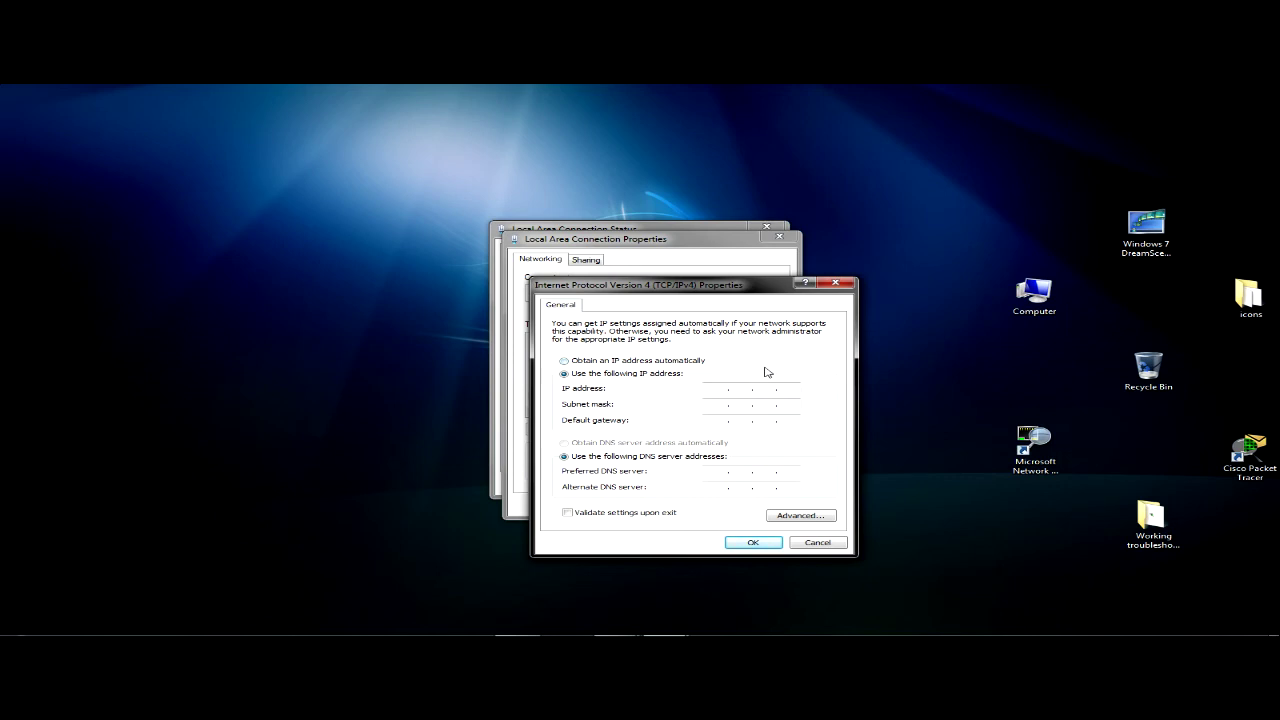
- Switch IPv4 back to automatic IP and DNS server addressing, and close all Local Area Connection dialogs
left_click(670, 362)
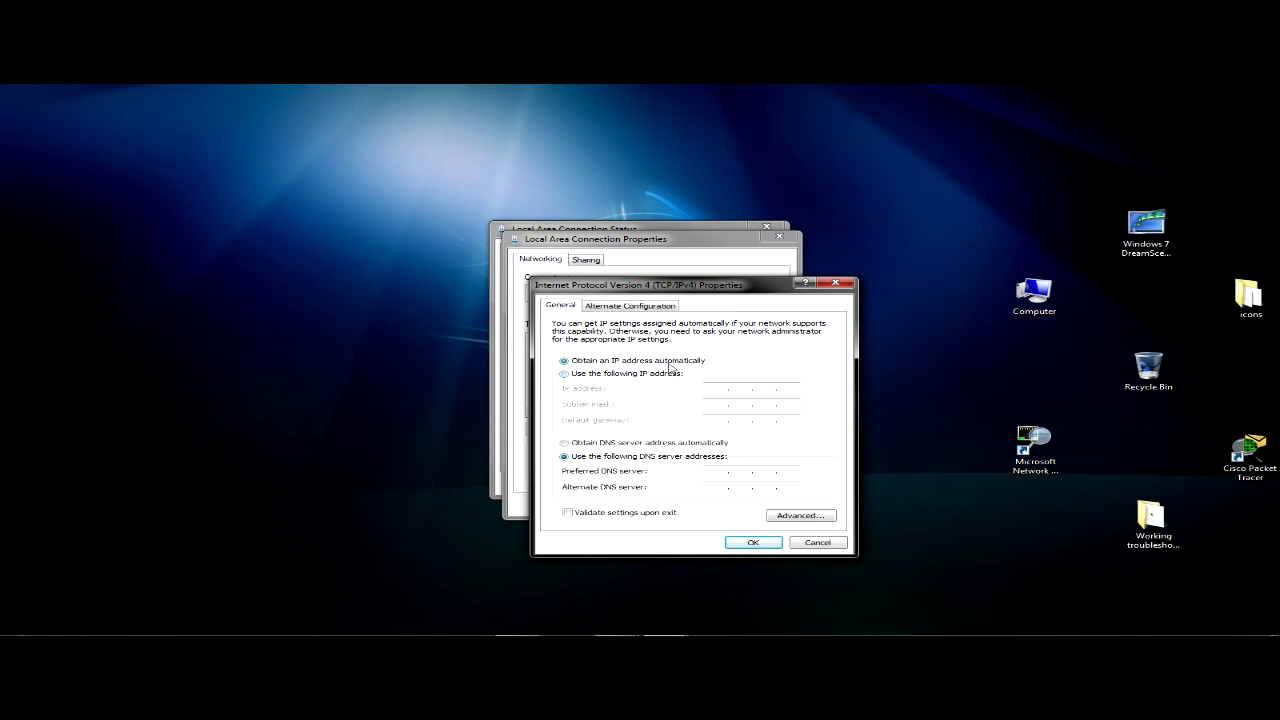
left_click(636, 443)
left_click(762, 545)
left_click(696, 504)
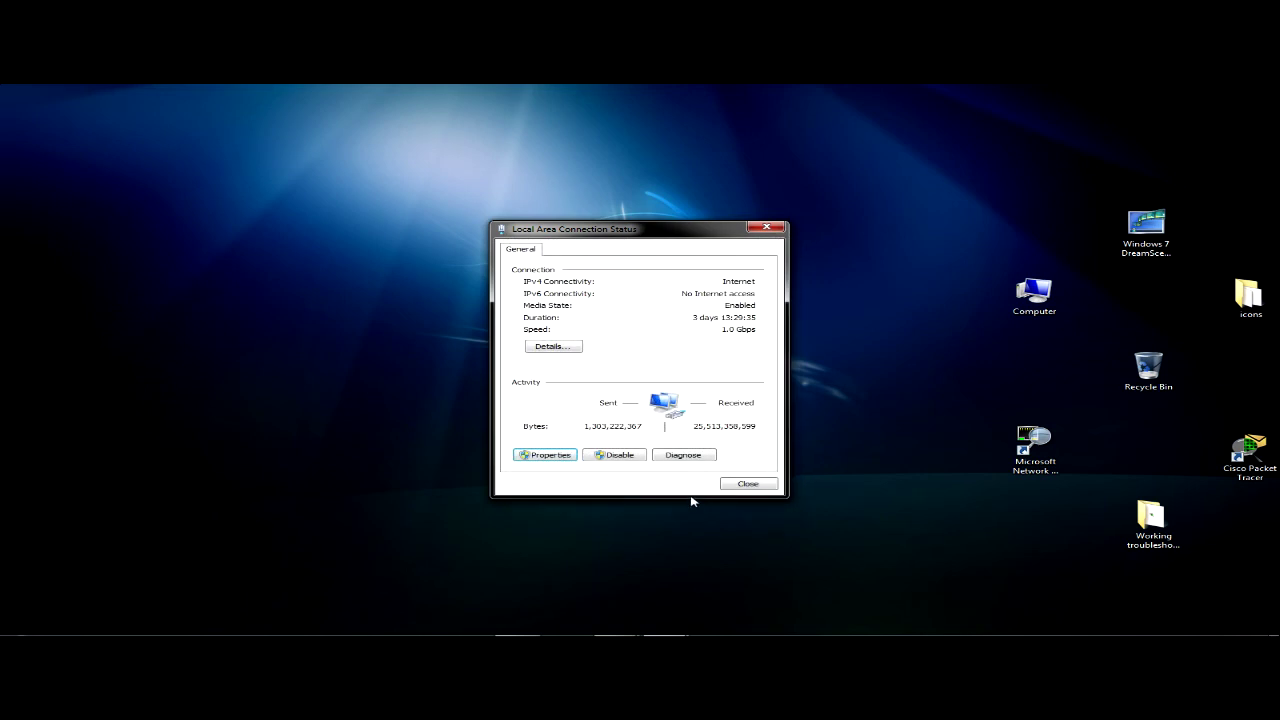
left_click(741, 485)
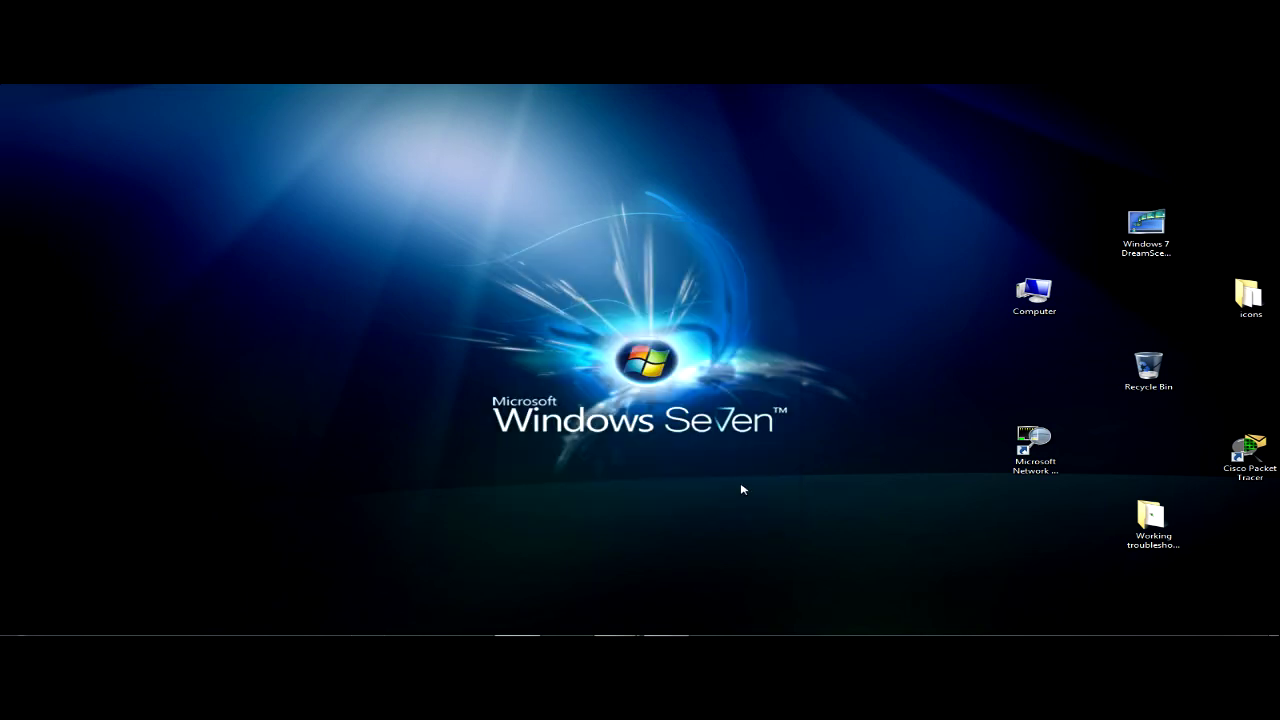